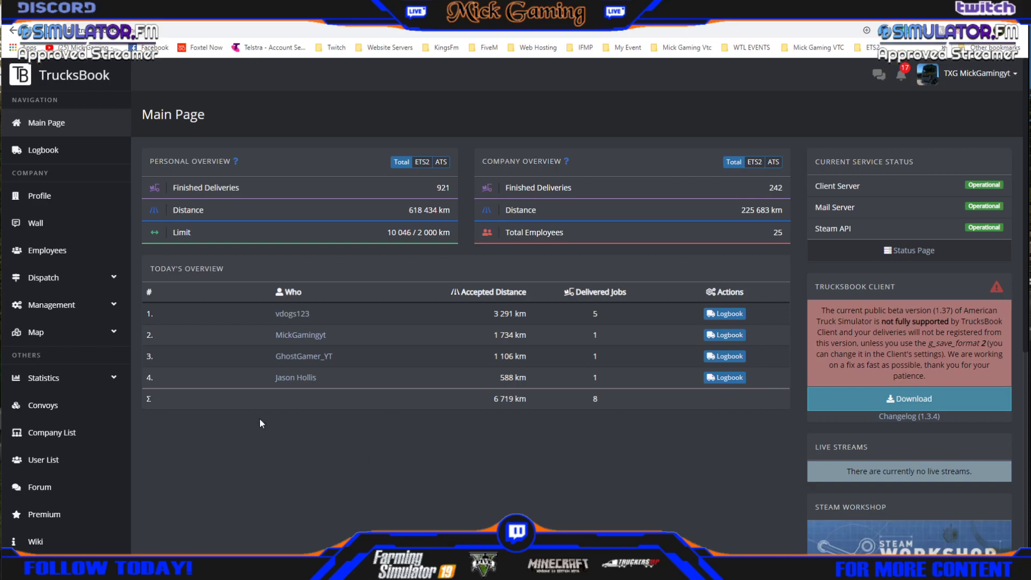
# Open the ETS2 dispatch page and dismiss the Add delivery form for the first employee unsent
pyautogui.click(58, 290)
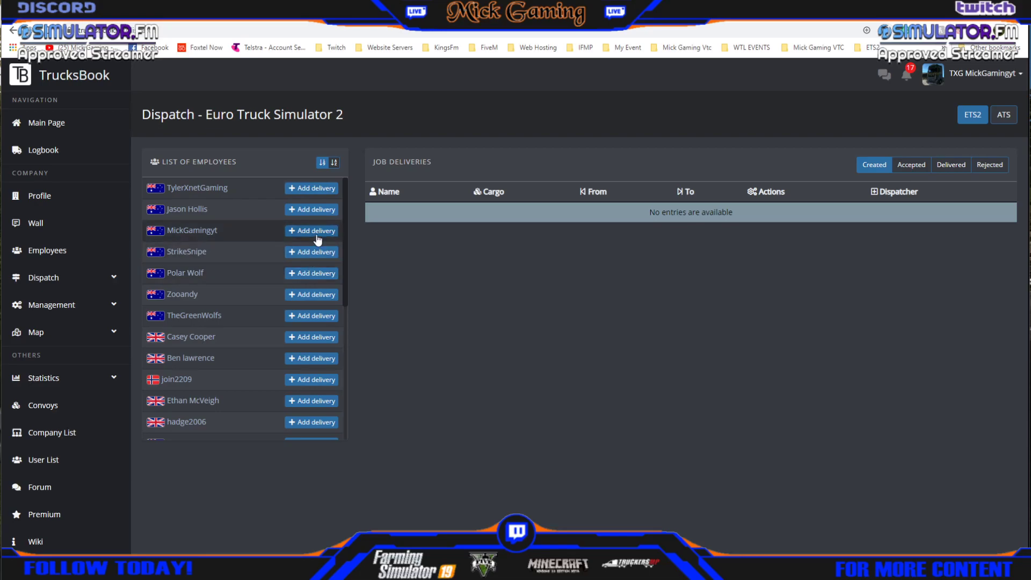
pyautogui.click(321, 212)
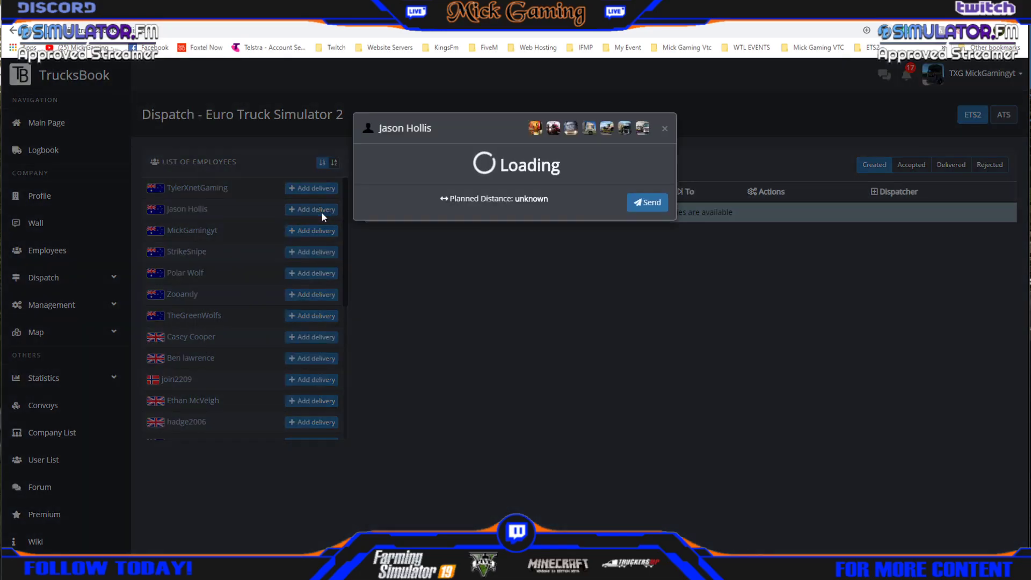
pyautogui.click(664, 128)
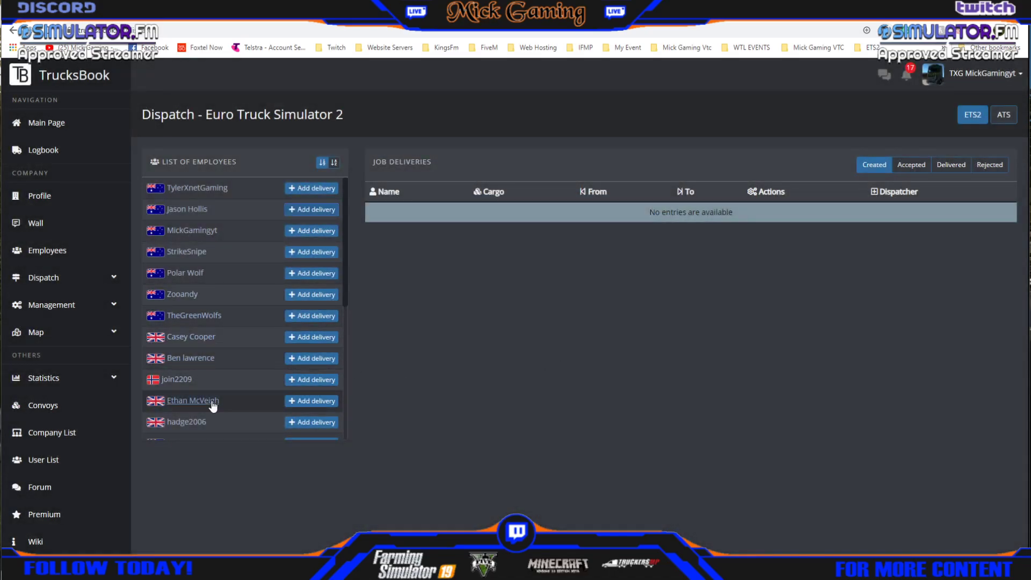
# Open the Add delivery form for the last listed employee, then close it without sending
pyautogui.scroll(-4, 213, 403)
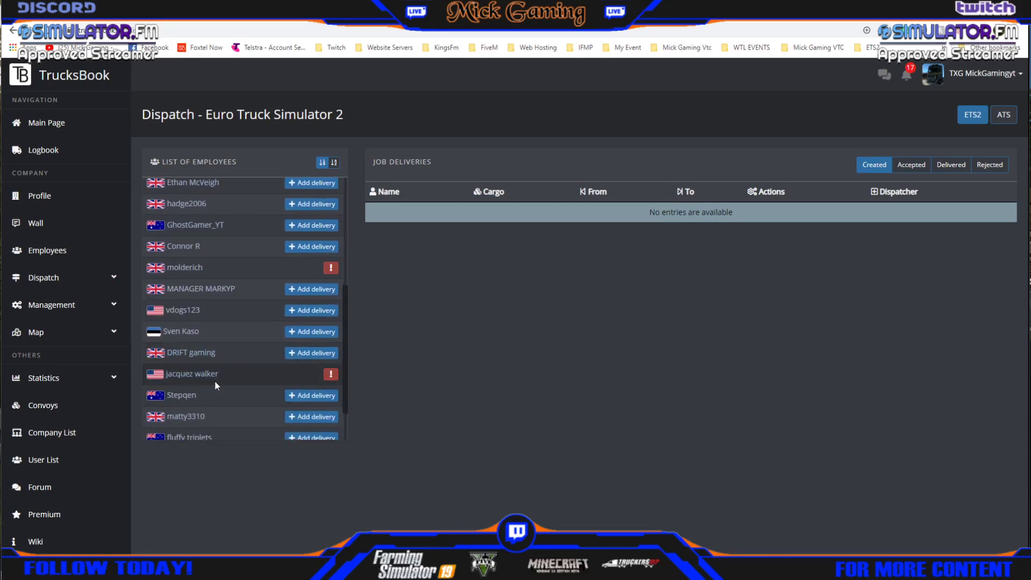
pyautogui.scroll(-1, 214, 381)
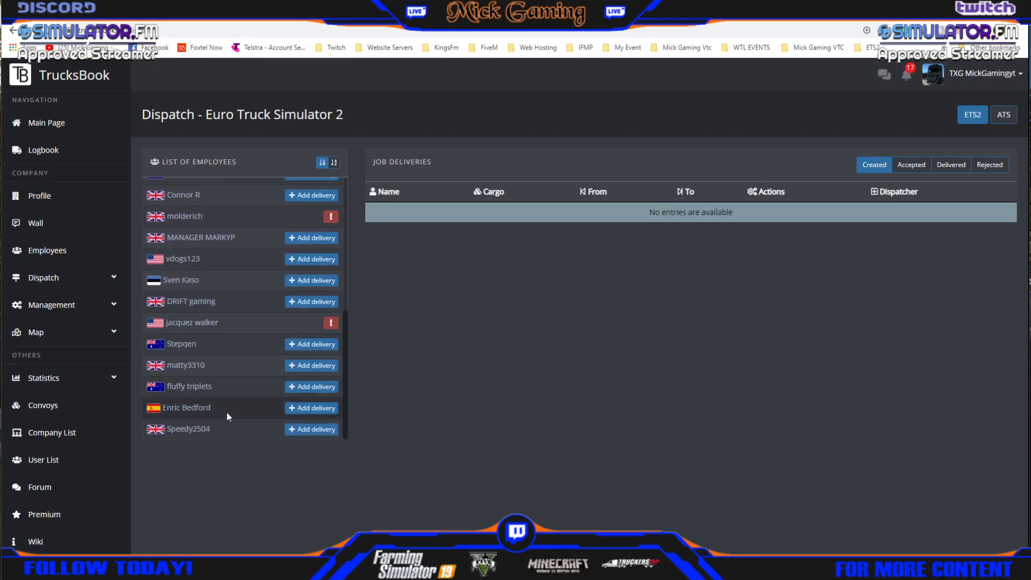
pyautogui.click(303, 429)
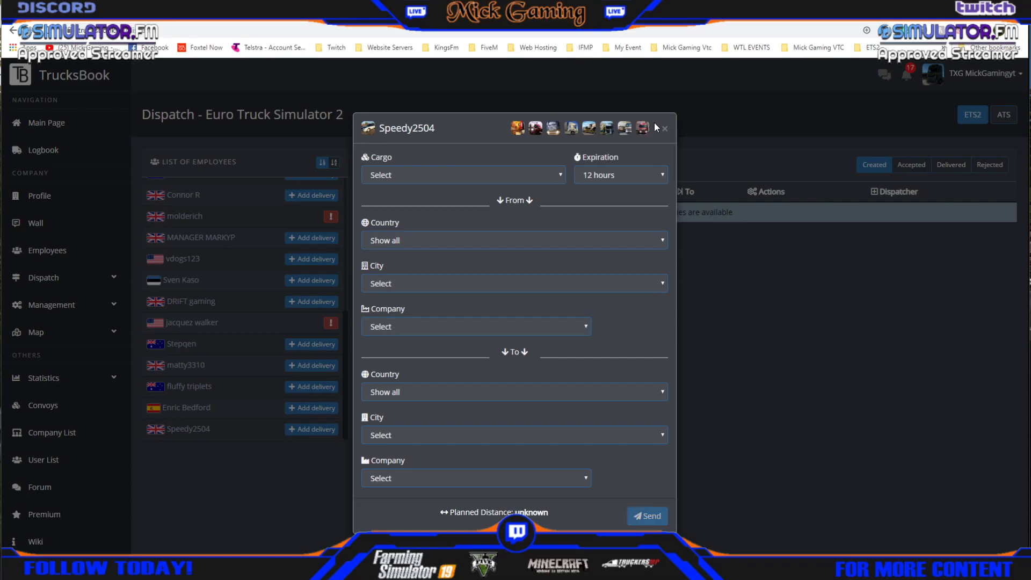
pyautogui.click(667, 132)
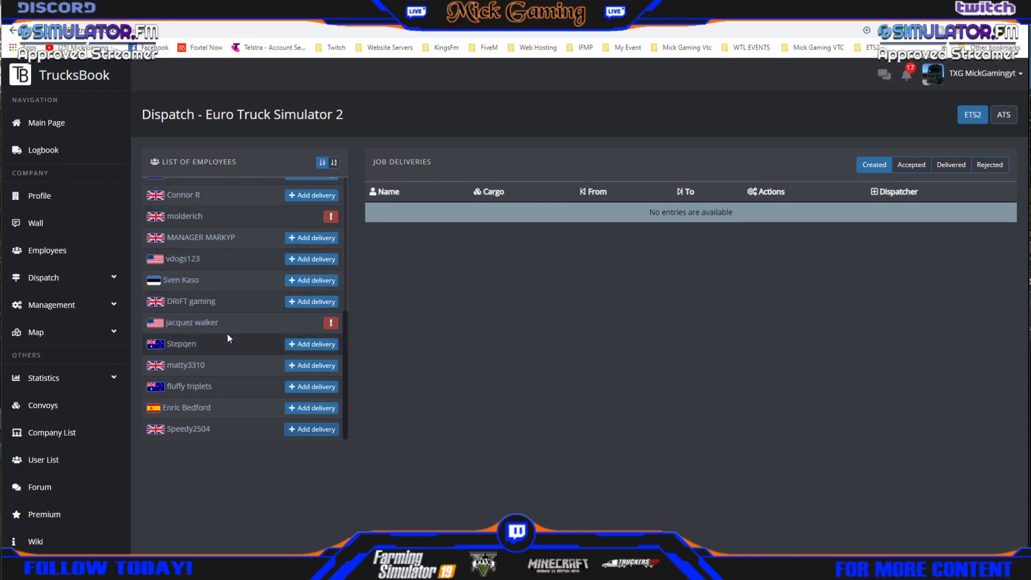
pyautogui.scroll(5, 228, 337)
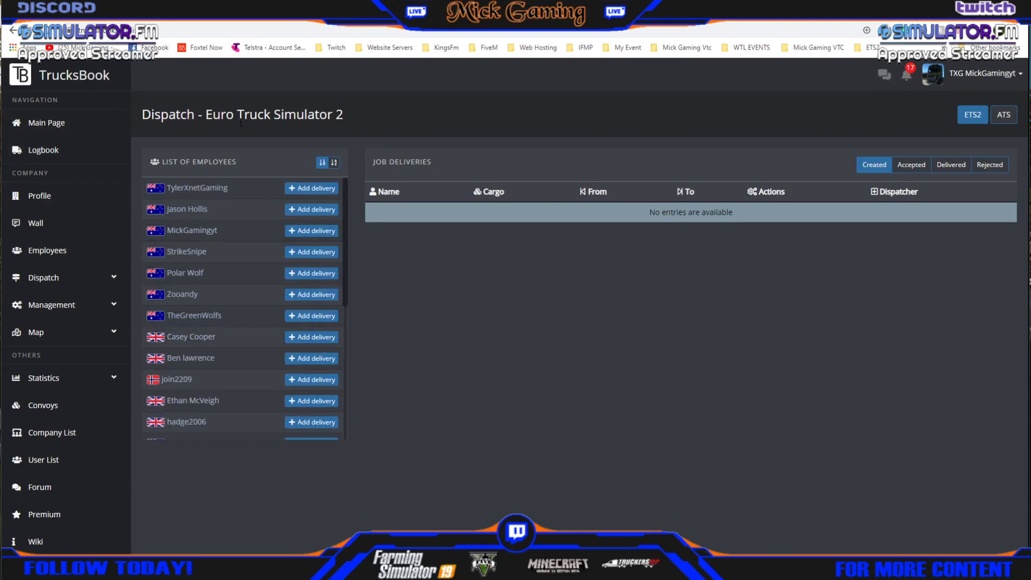
# Go from the main dashboard to the account Settings page
pyautogui.click(100, 128)
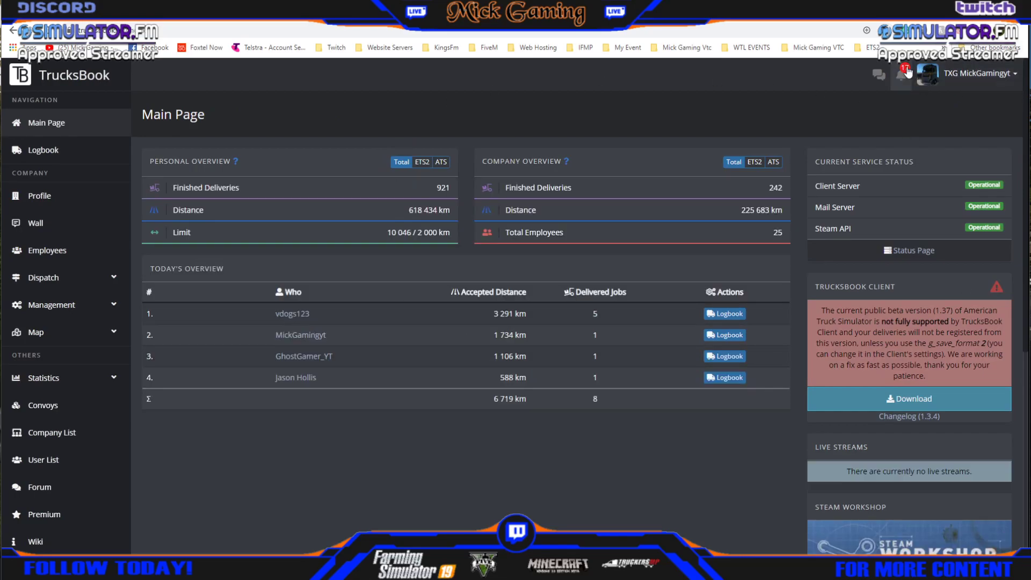
pyautogui.click(989, 81)
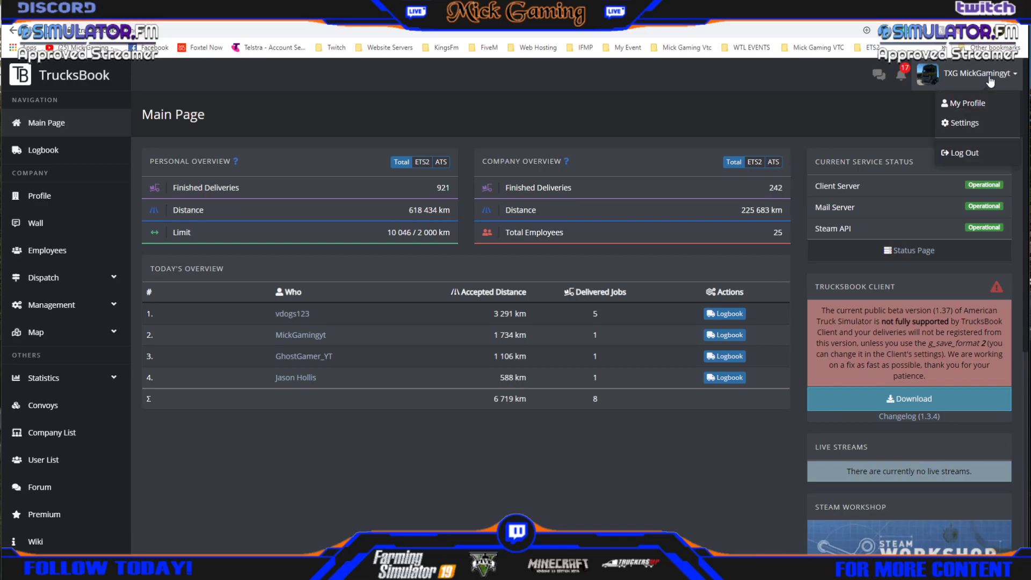
pyautogui.click(974, 126)
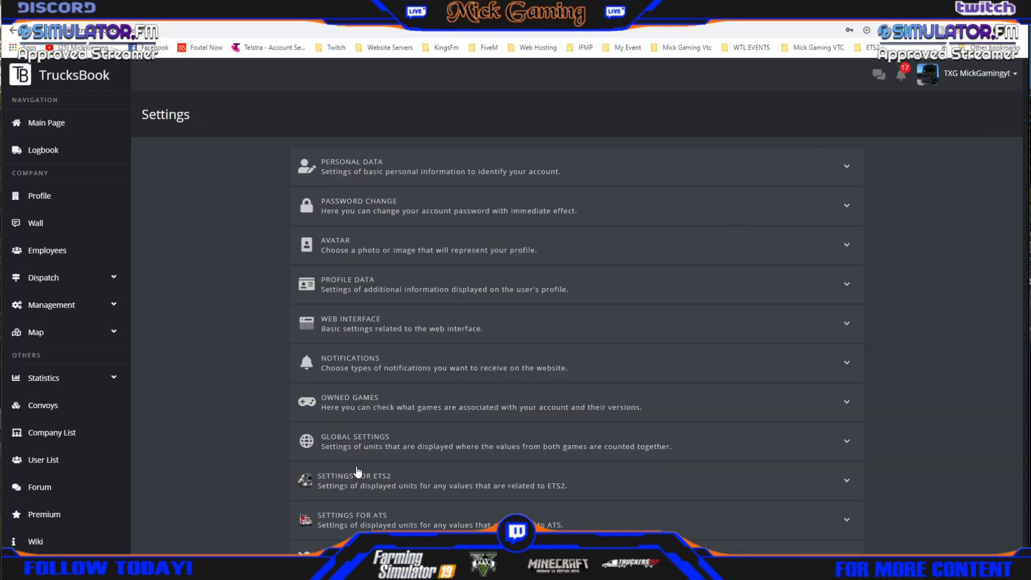
# Tick the ProMods modification under Settings for ETS2 and save the game settings
pyautogui.scroll(-1, 359, 476)
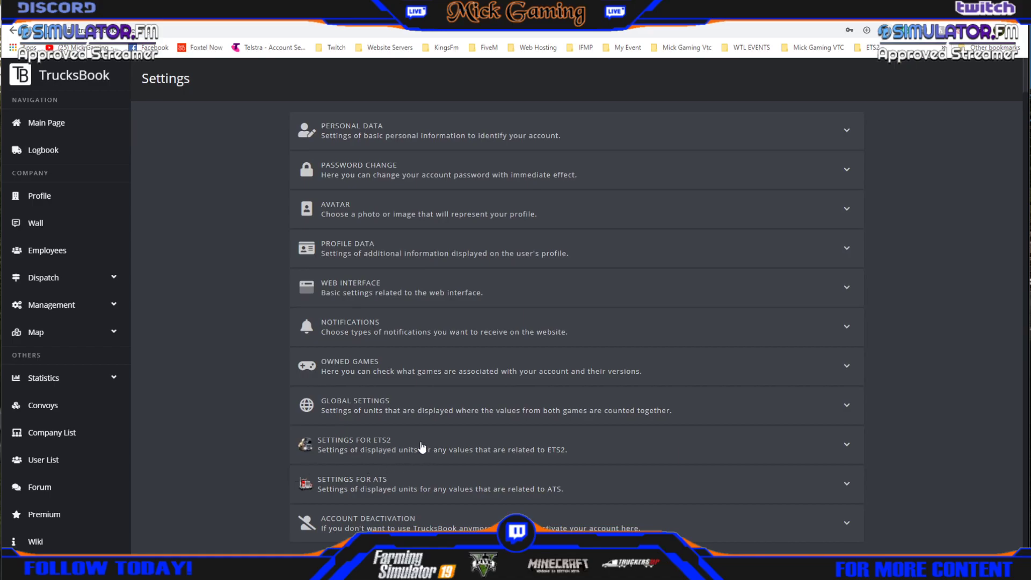
pyautogui.click(385, 456)
pyautogui.scroll(-4, 385, 456)
pyautogui.scroll(-1, 385, 456)
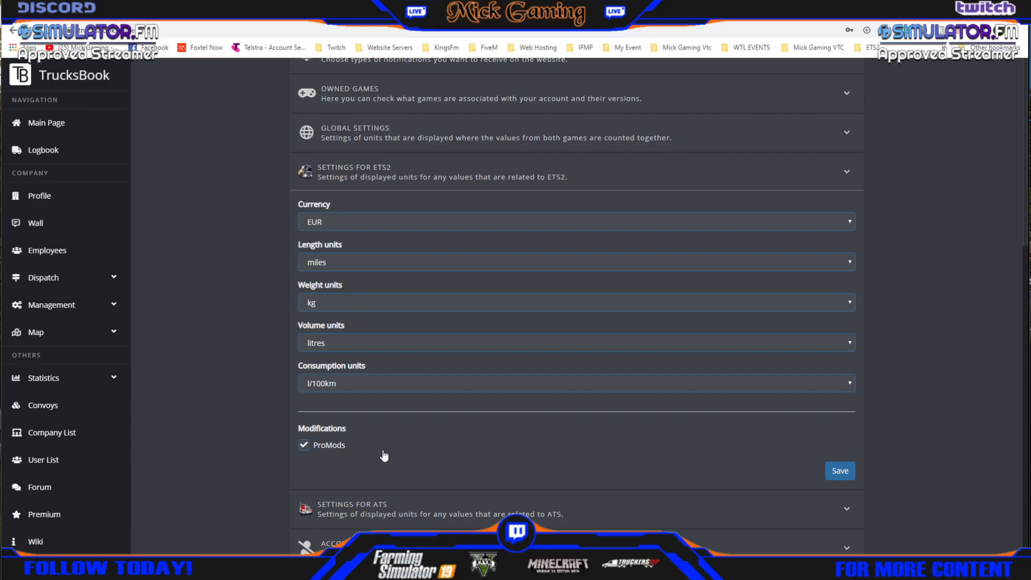
pyautogui.click(303, 448)
pyautogui.click(828, 471)
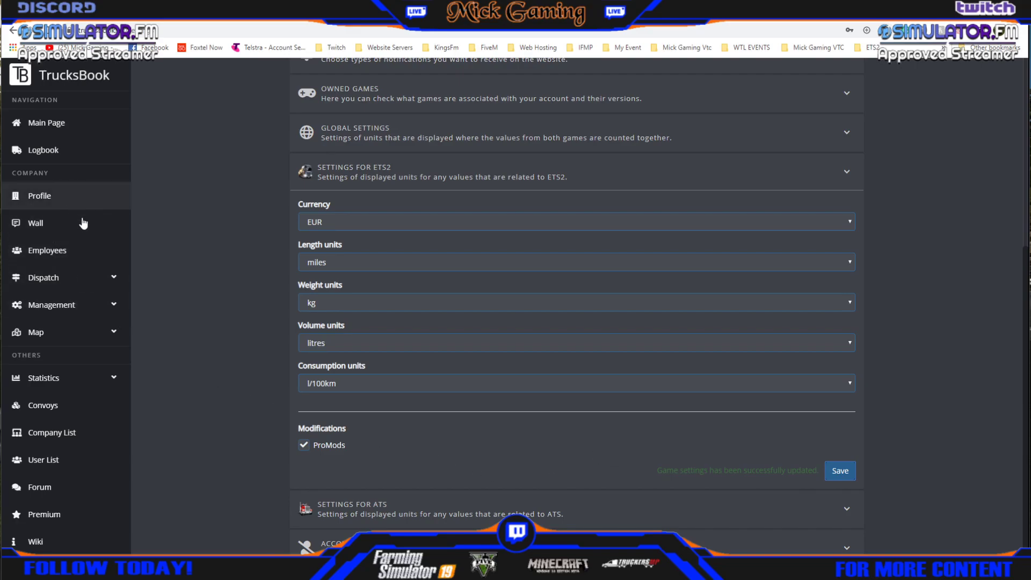
pyautogui.click(48, 284)
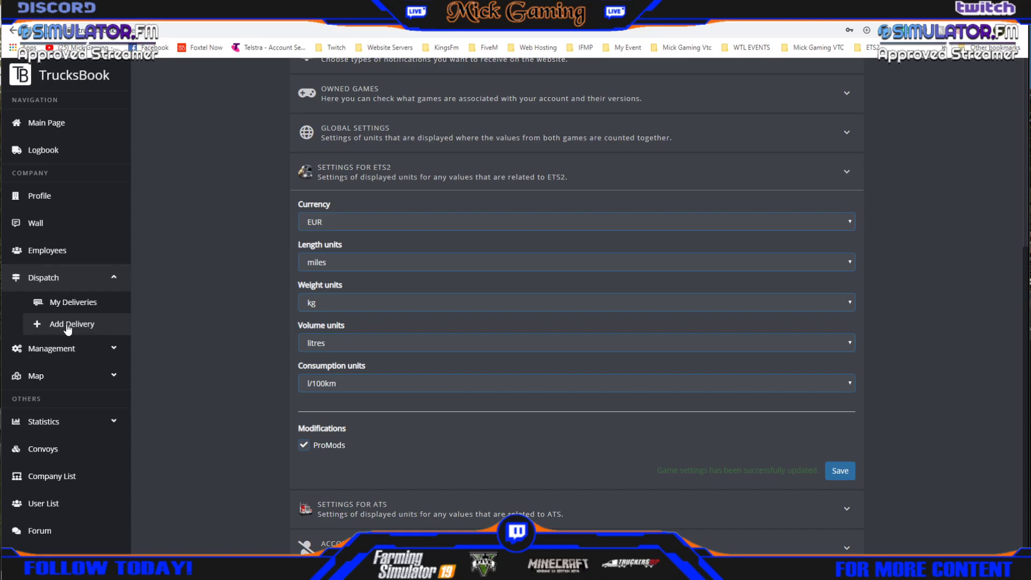
pyautogui.click(69, 325)
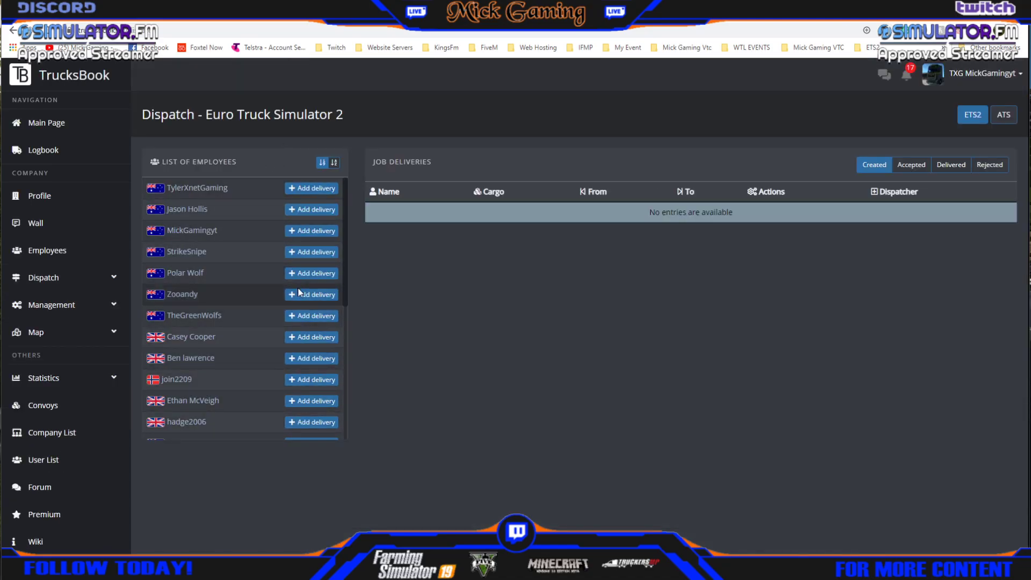
pyautogui.scroll(-2, 285, 389)
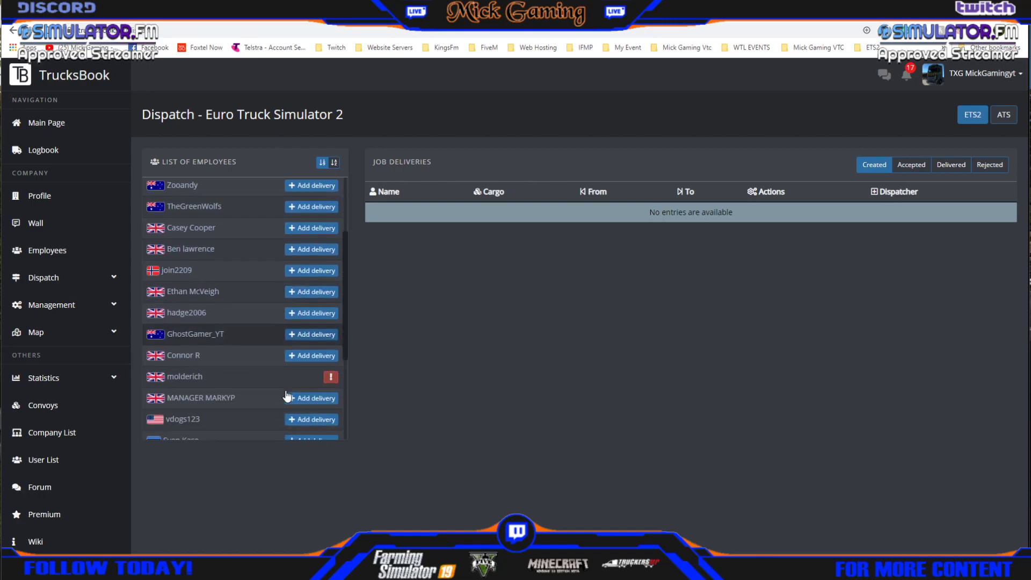
pyautogui.scroll(-1, 285, 389)
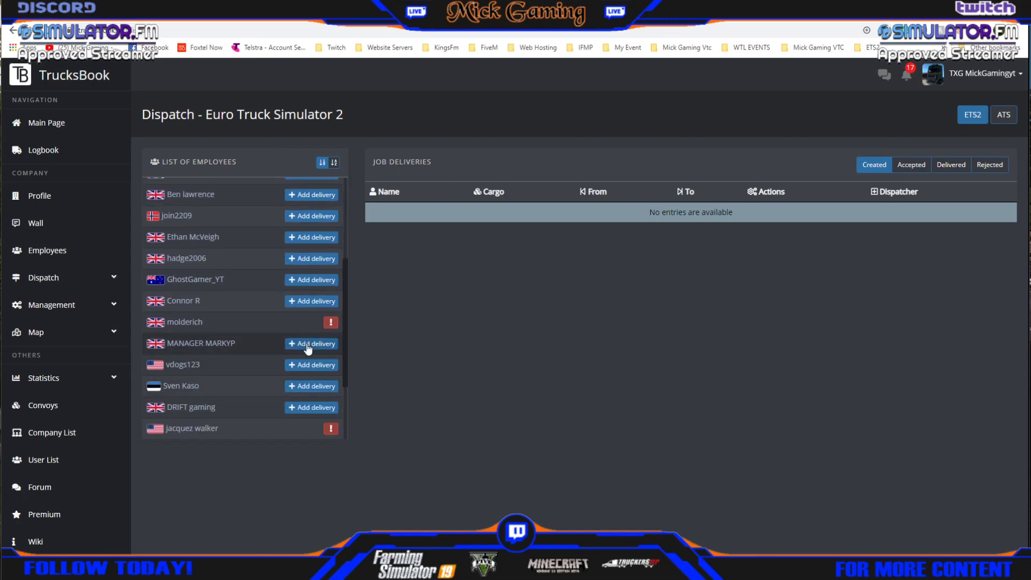
pyautogui.click(308, 347)
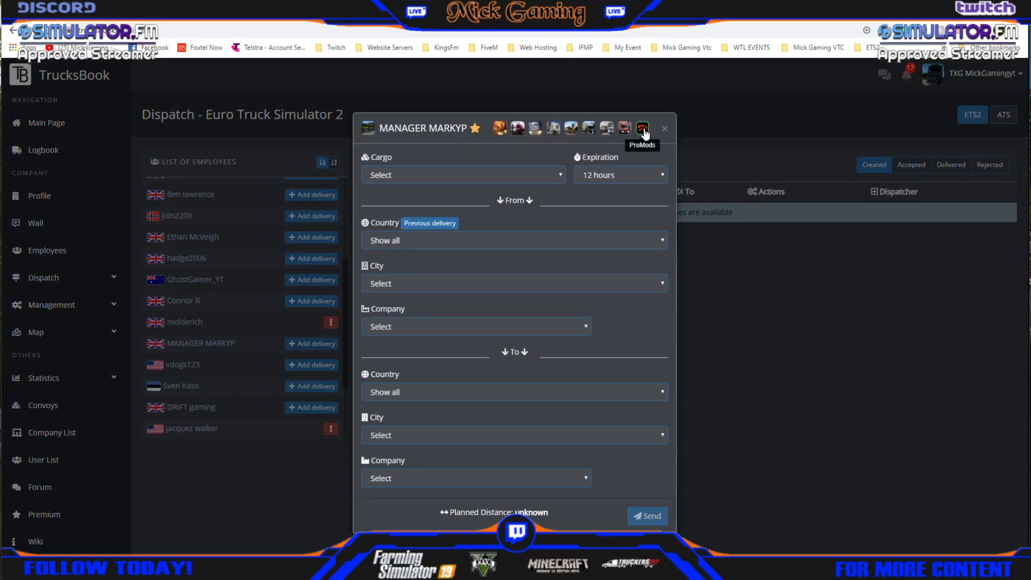
pyautogui.click(434, 175)
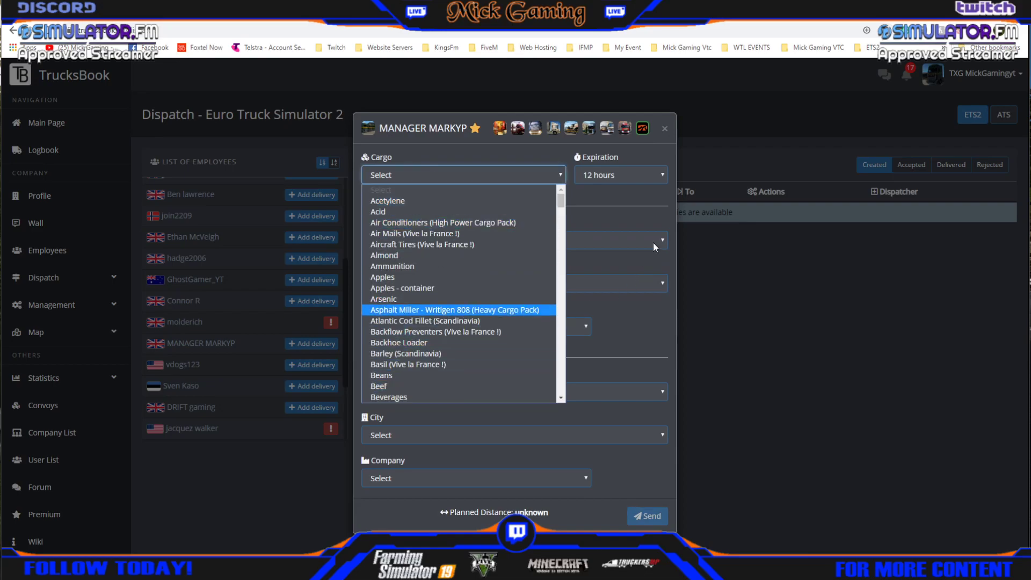
pyautogui.click(627, 211)
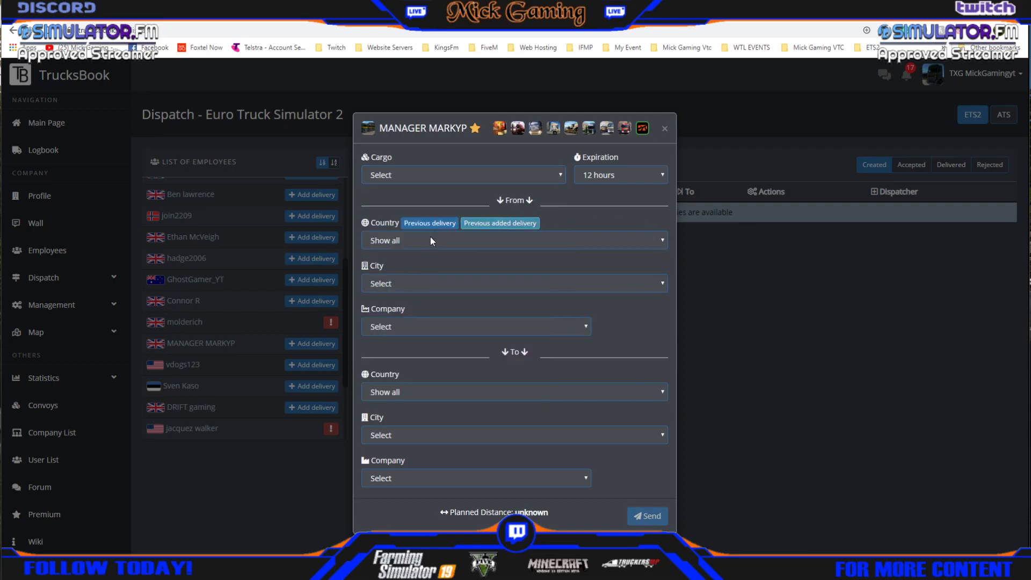
pyautogui.click(425, 175)
pyautogui.scroll(-4, 412, 328)
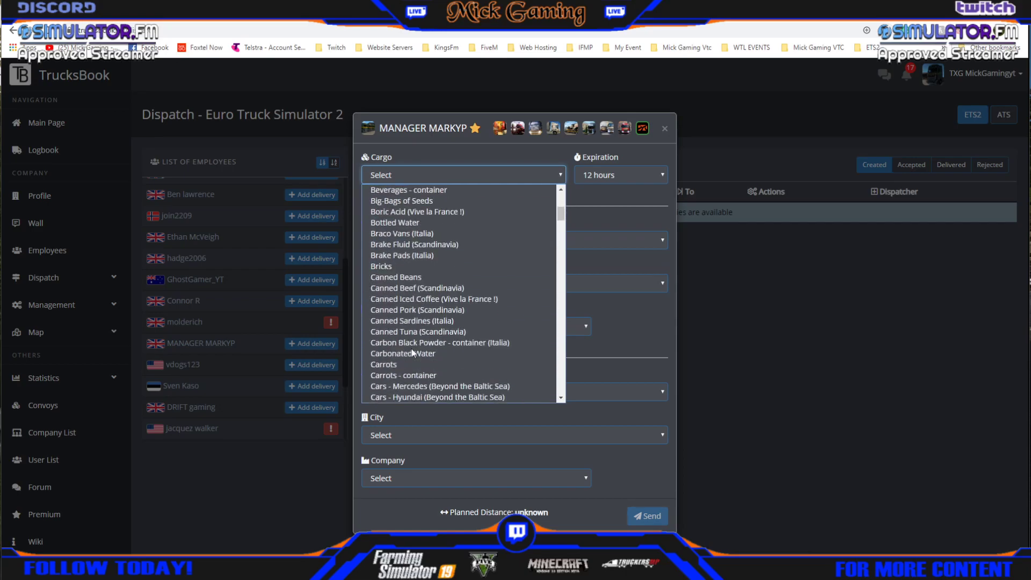
pyautogui.scroll(2, 412, 349)
pyautogui.scroll(1, 412, 349)
pyautogui.scroll(-20, 412, 343)
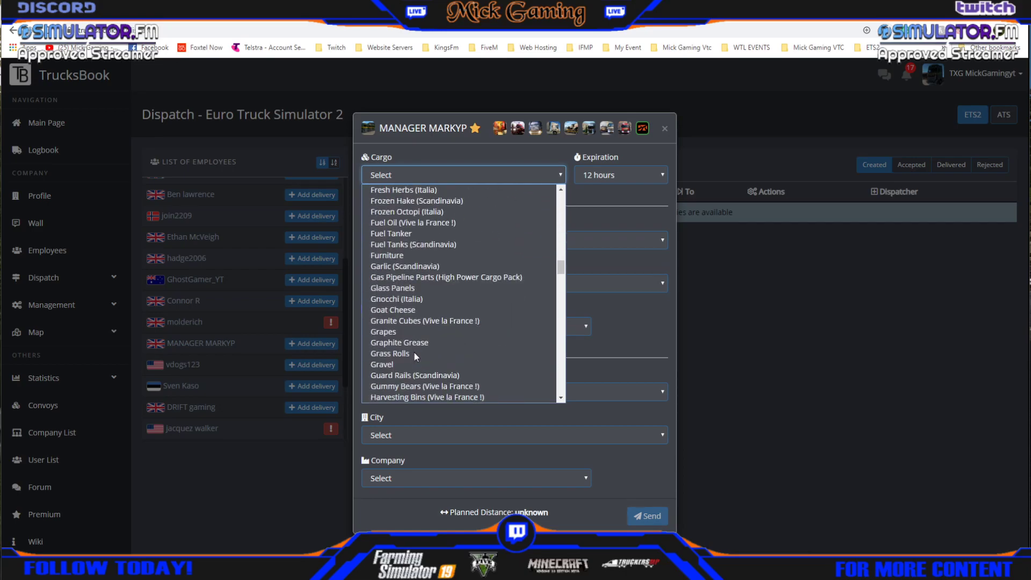
pyautogui.scroll(-15, 414, 355)
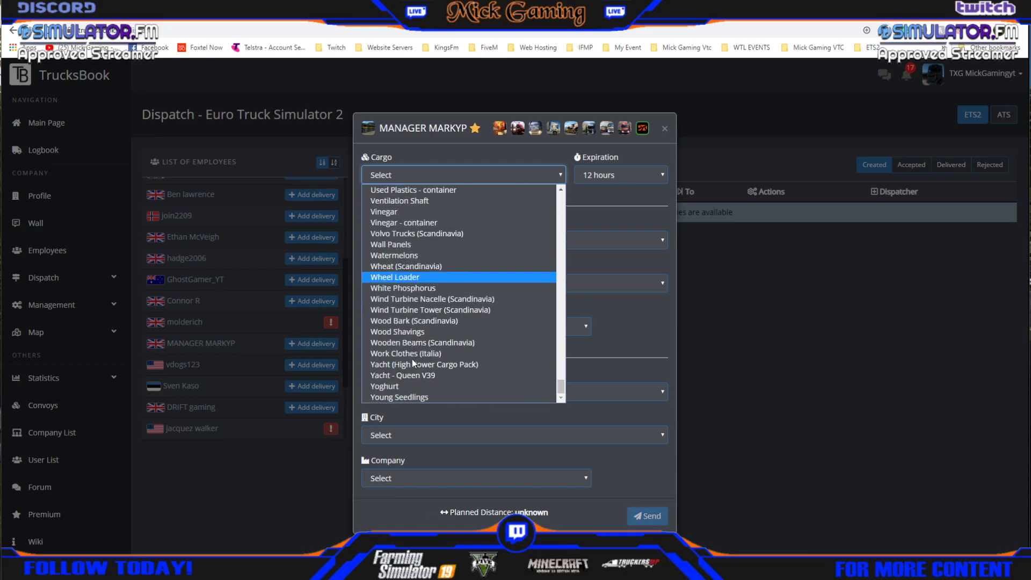
pyautogui.click(621, 201)
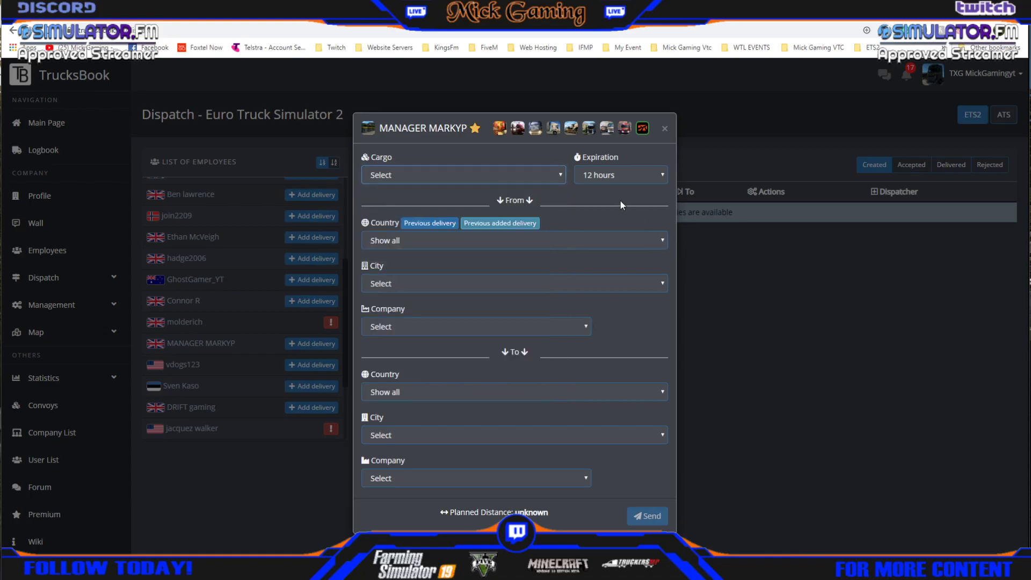
pyautogui.click(424, 242)
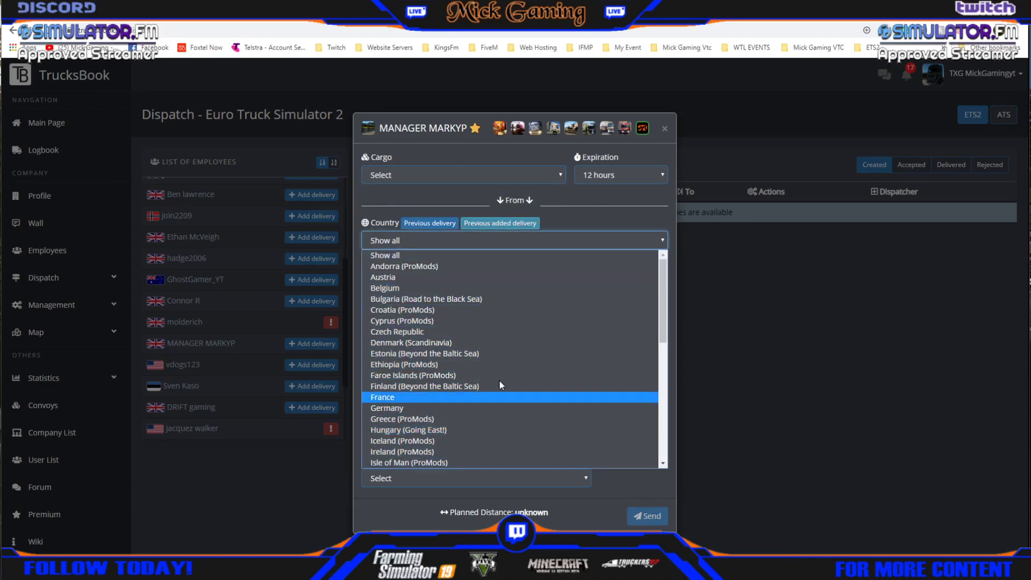
pyautogui.click(621, 208)
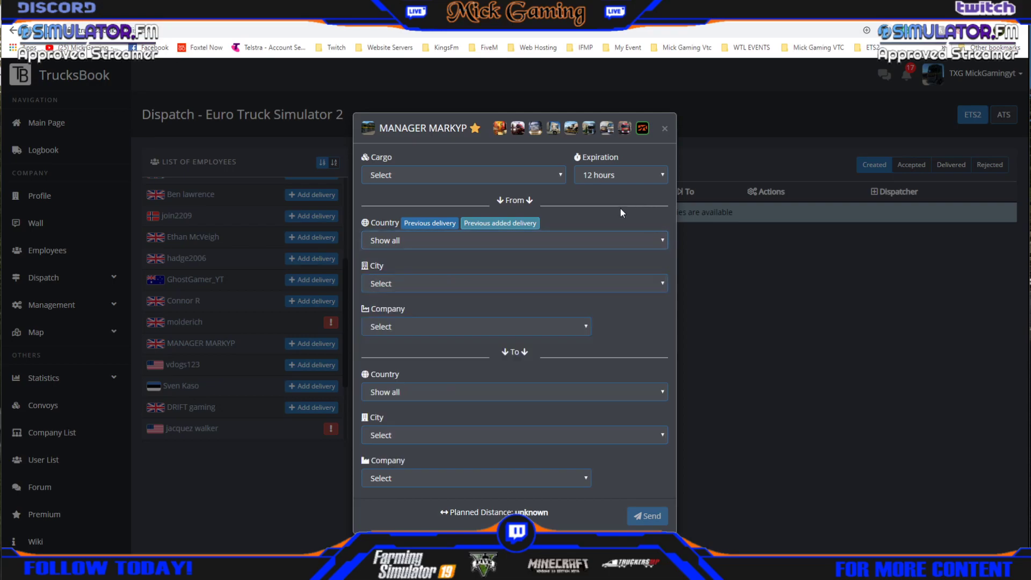
pyautogui.click(413, 283)
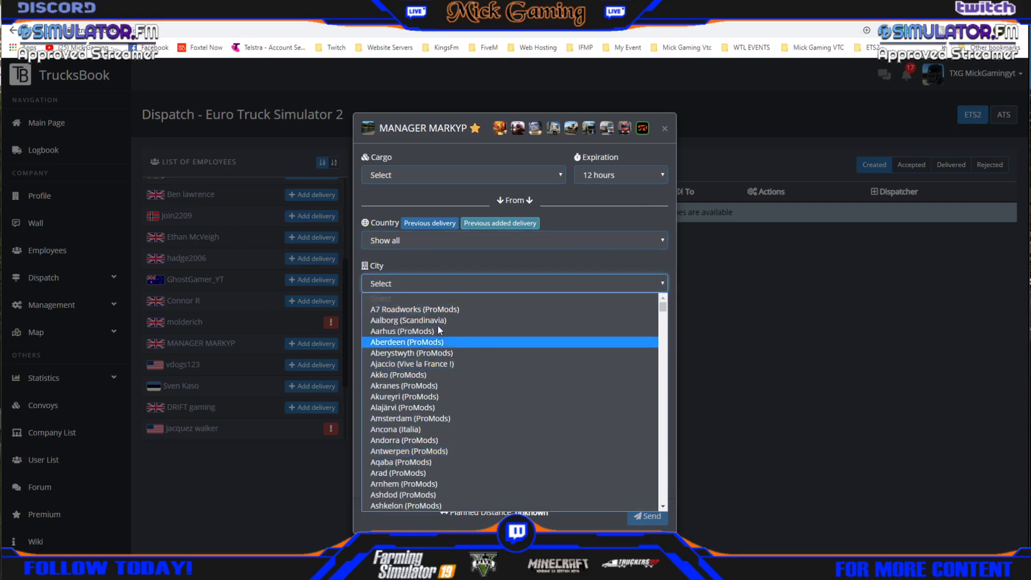
pyautogui.click(584, 255)
pyautogui.click(421, 327)
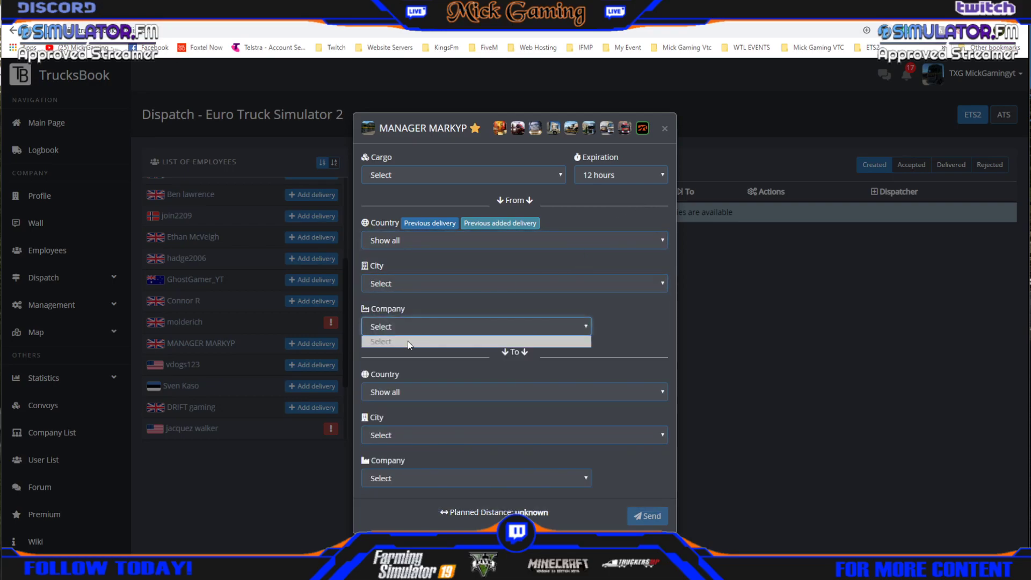
pyautogui.click(488, 303)
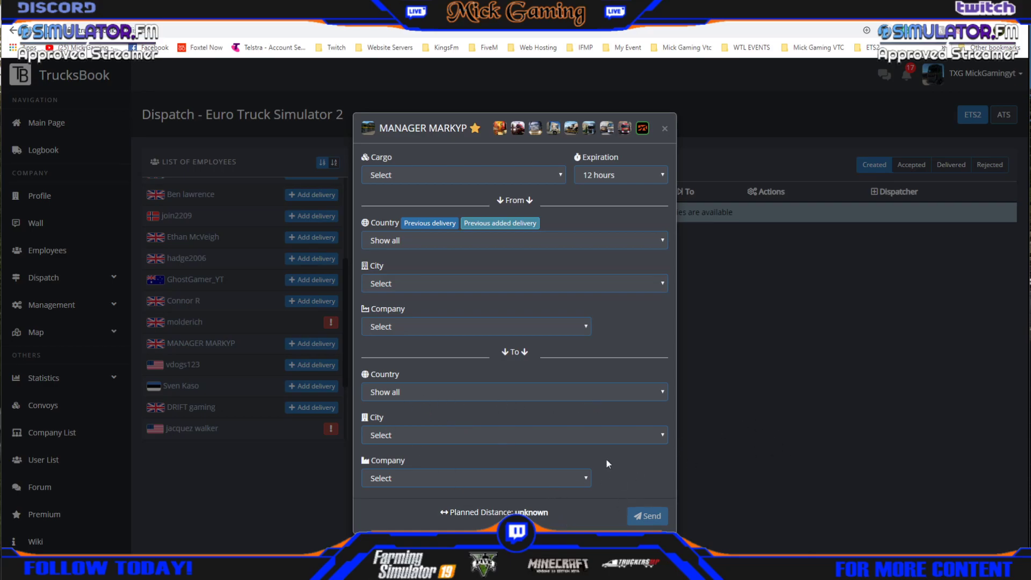
pyautogui.click(750, 423)
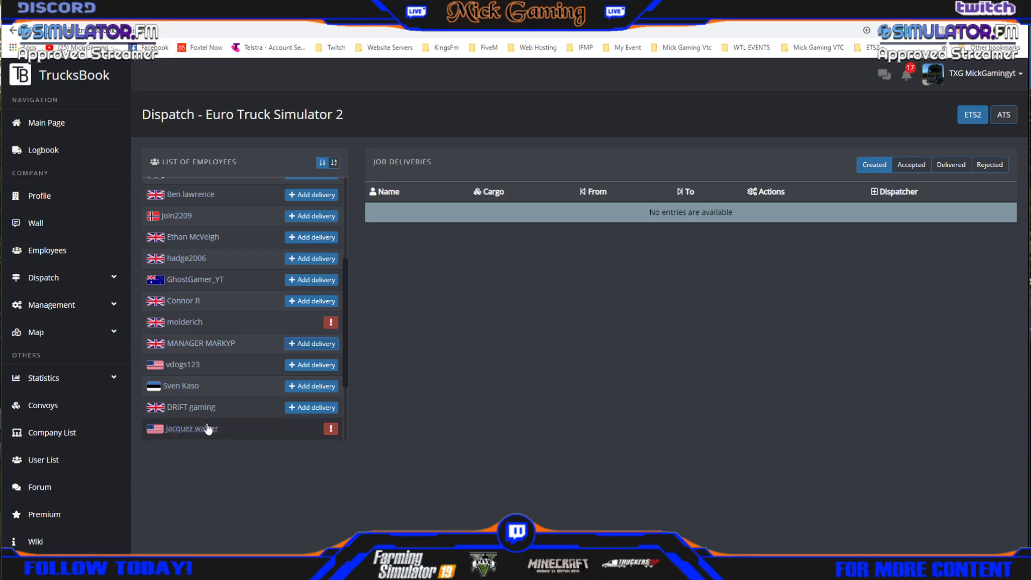
# Return to account Settings and save the ETS2 settings again with ProMods enabled
pyautogui.click(88, 122)
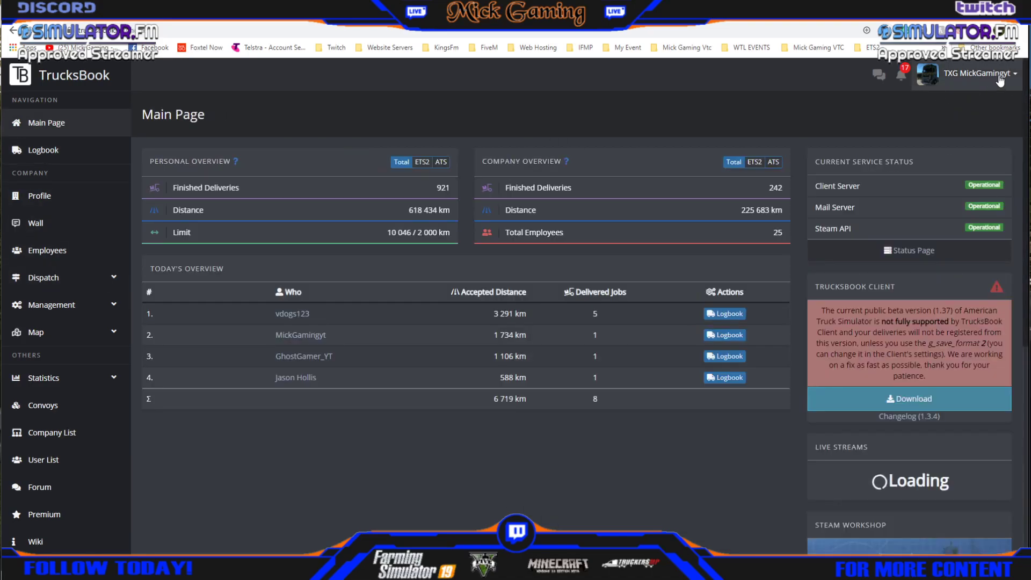
pyautogui.click(975, 76)
pyautogui.click(956, 125)
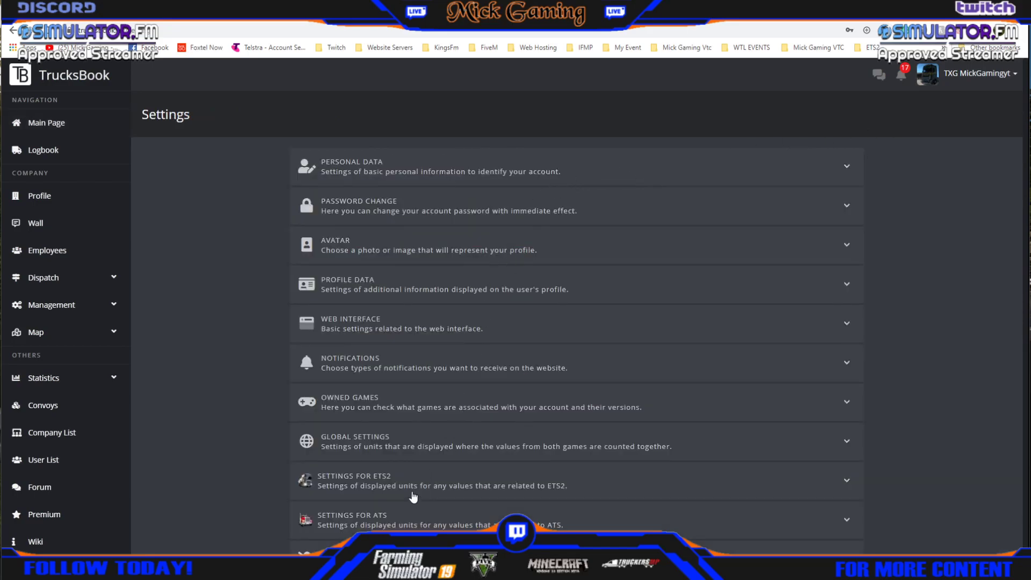
pyautogui.click(413, 483)
pyautogui.scroll(-4, 413, 470)
pyautogui.scroll(-2, 414, 470)
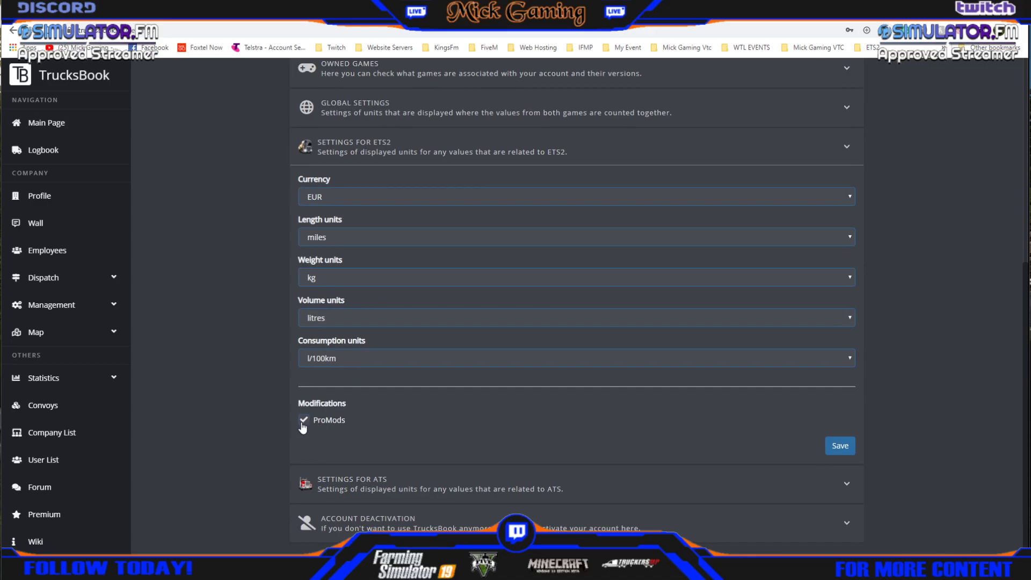
pyautogui.click(838, 446)
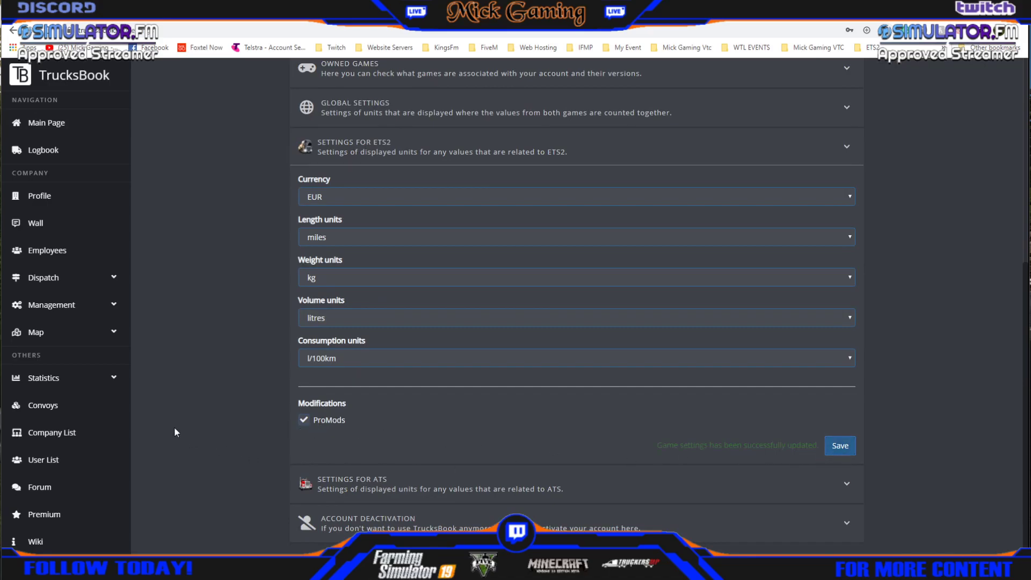